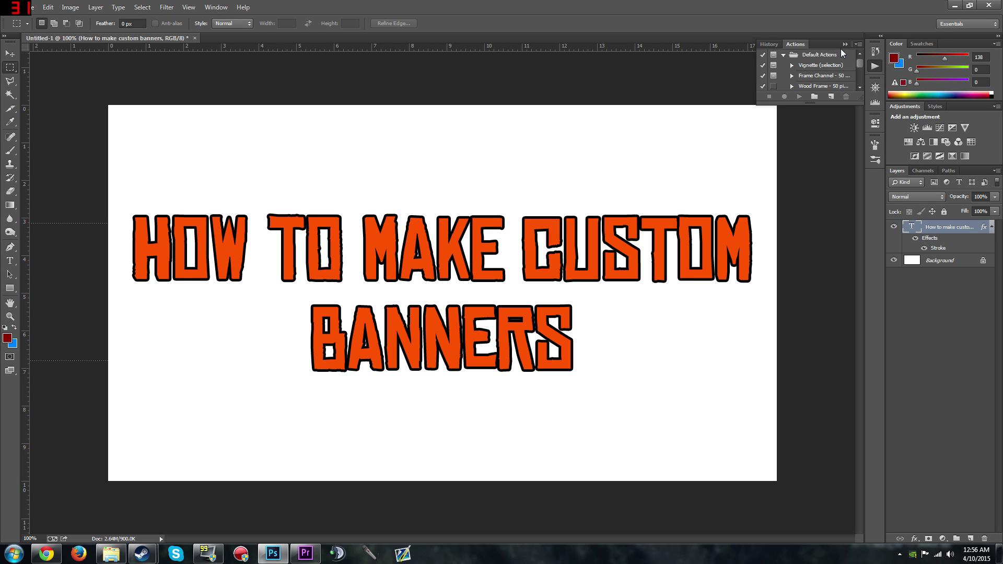
# Collapse the floating History/Actions panel and switch to the NVIDIA Texture Tools page.
pyautogui.click(844, 44)
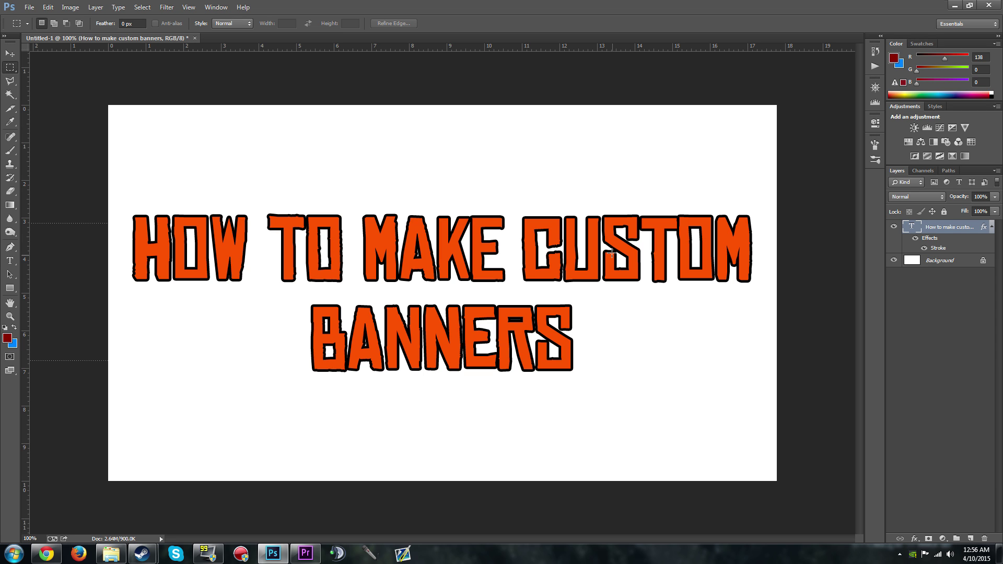
pyautogui.click(47, 553)
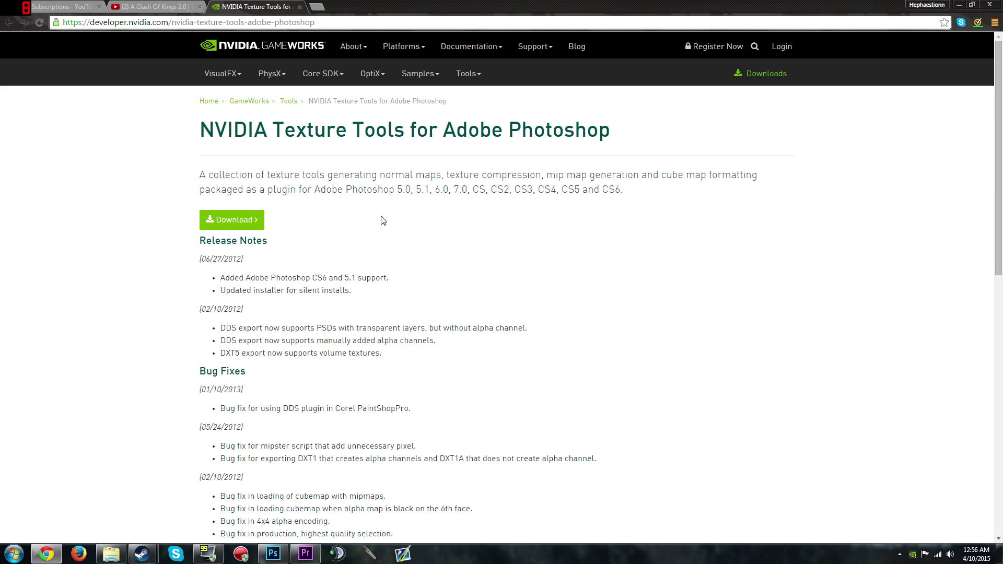
# Glance at the Clash Of Kings video tab, return to NVIDIA Texture Tools, then go back to Photoshop.
pyautogui.click(151, 11)
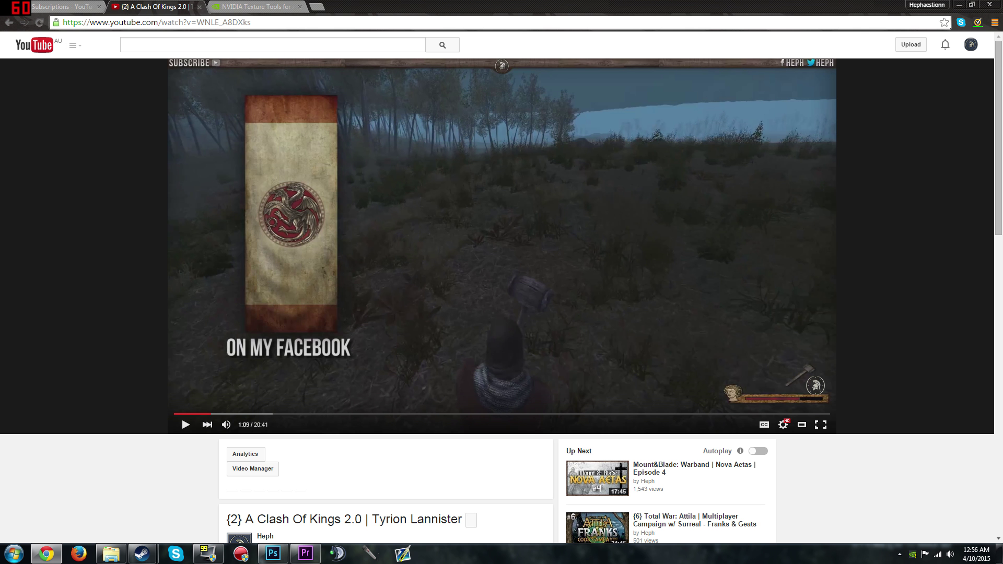
pyautogui.hotkey('ctrl', 'Tab')
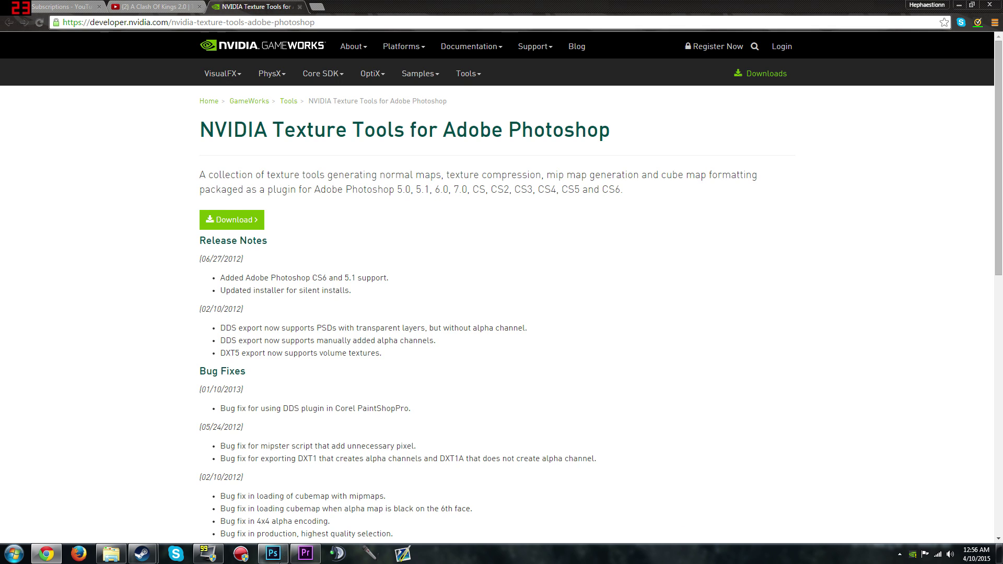
pyautogui.click(279, 555)
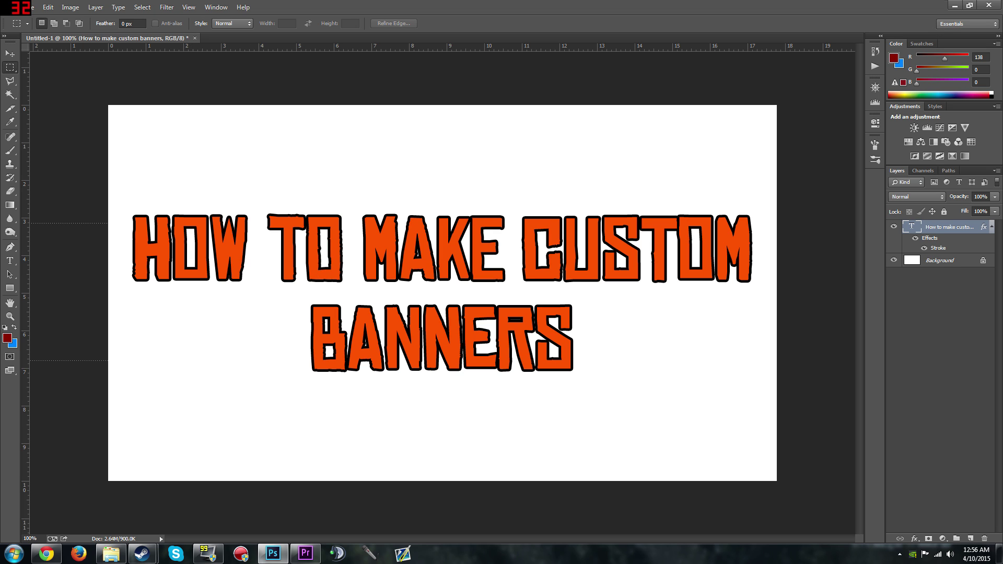
# Browse Mount & Blade: Warband's local files from its Steam Properties and enter the Modules folder.
pyautogui.moveTo(141, 553)
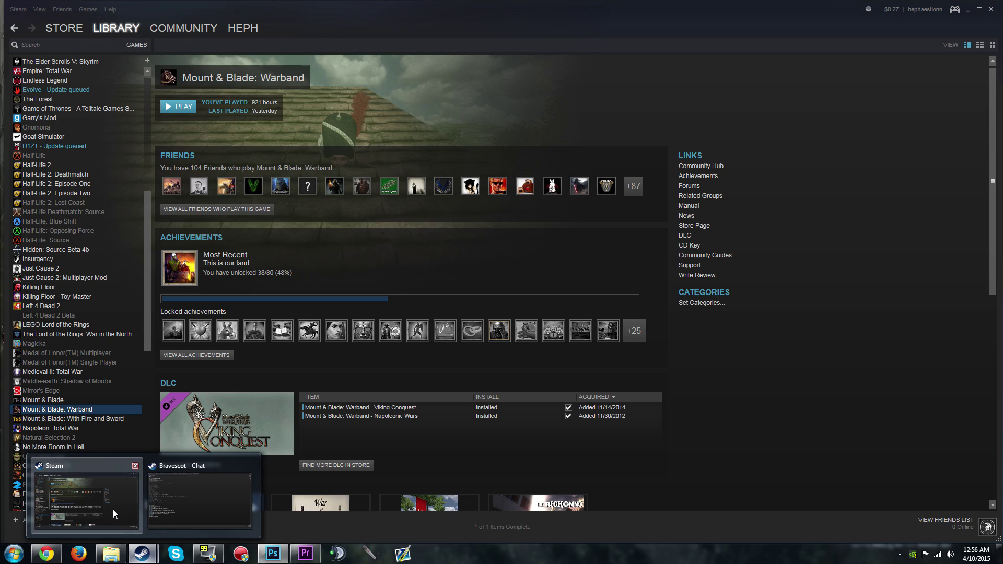
pyautogui.click(112, 510)
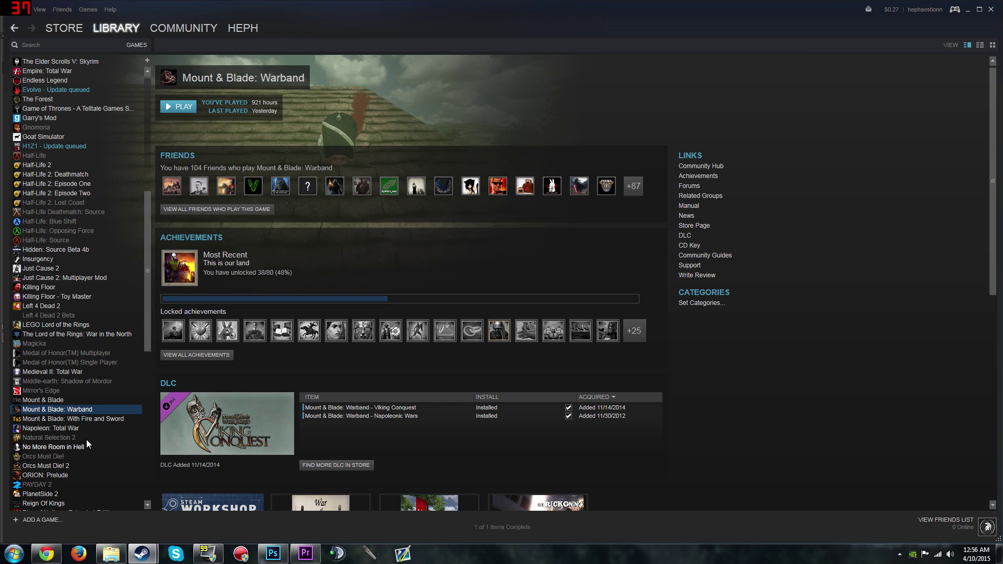
pyautogui.rightClick(64, 410)
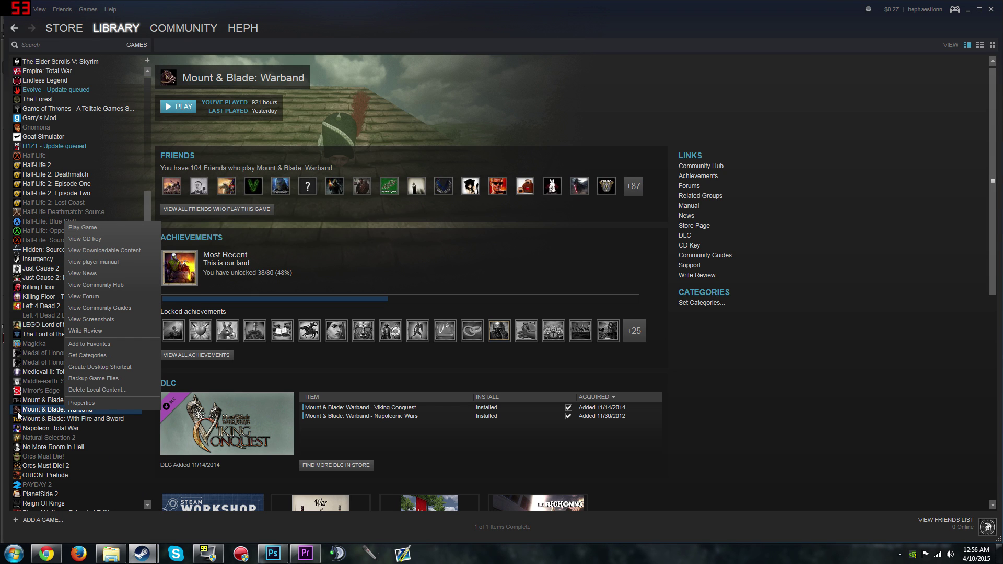
pyautogui.click(82, 402)
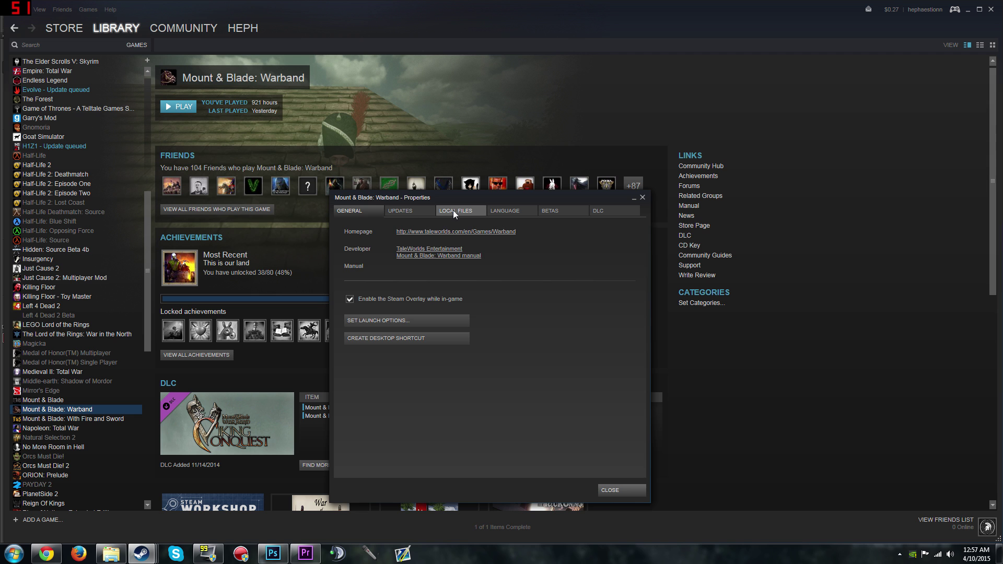
pyautogui.click(453, 210)
pyautogui.click(376, 251)
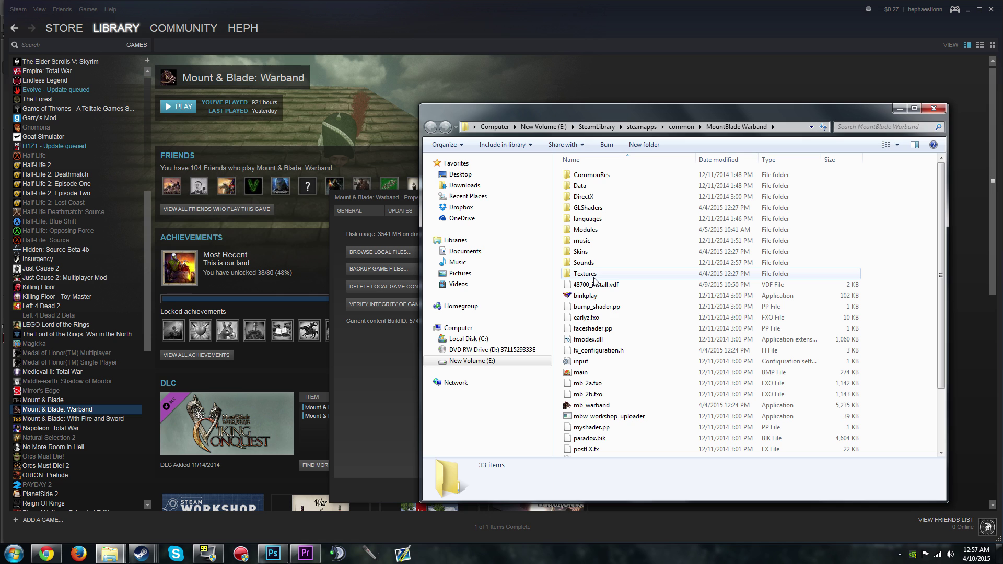
pyautogui.doubleClick(596, 230)
# Navigate into Modules > ACOK 2.0 > Textures.
pyautogui.click(601, 200)
pyautogui.doubleClick(603, 203)
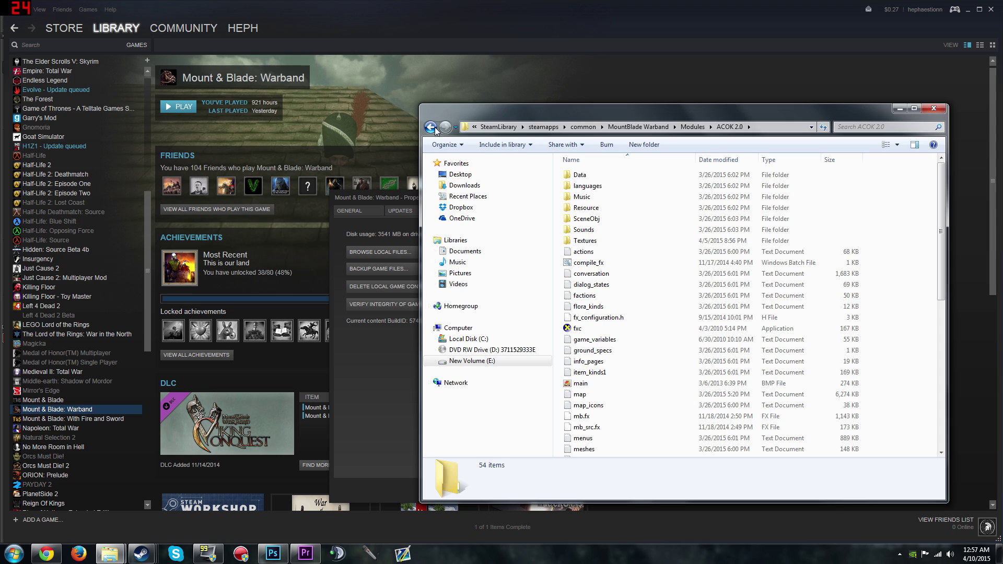
pyautogui.press('BackSpace')
pyautogui.press('BackSpace')
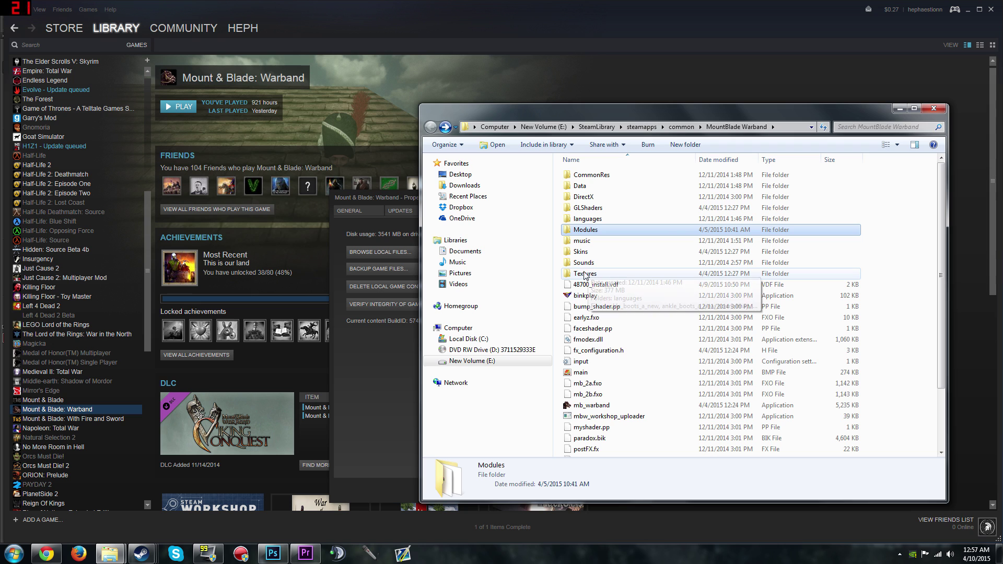
pyautogui.doubleClick(587, 231)
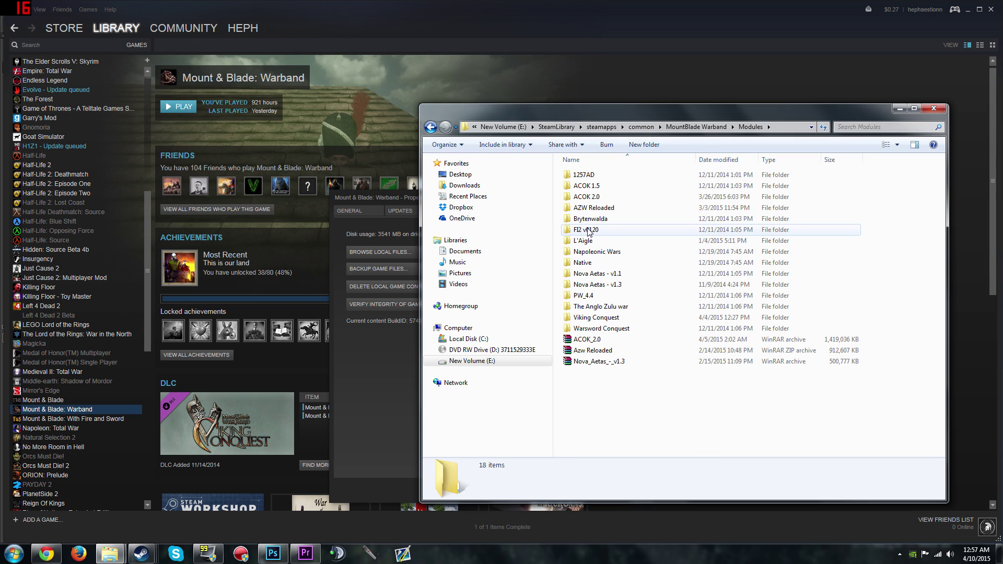
pyautogui.doubleClick(602, 199)
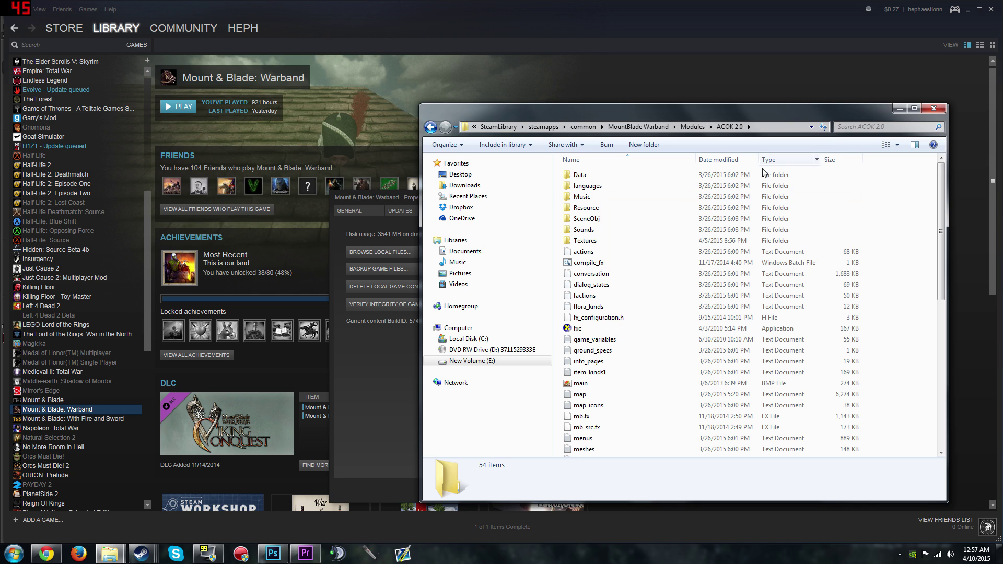
pyautogui.doubleClick(615, 243)
# Search the Textures folder for 'banner' and open min_fla_banners_j in Photoshop.
pyautogui.click(867, 127)
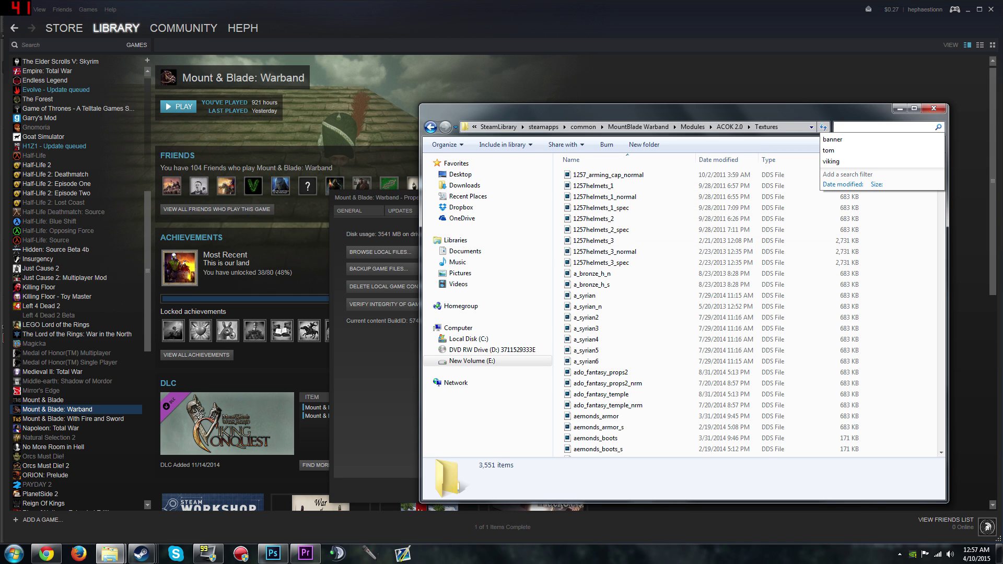
pyautogui.write('banner')
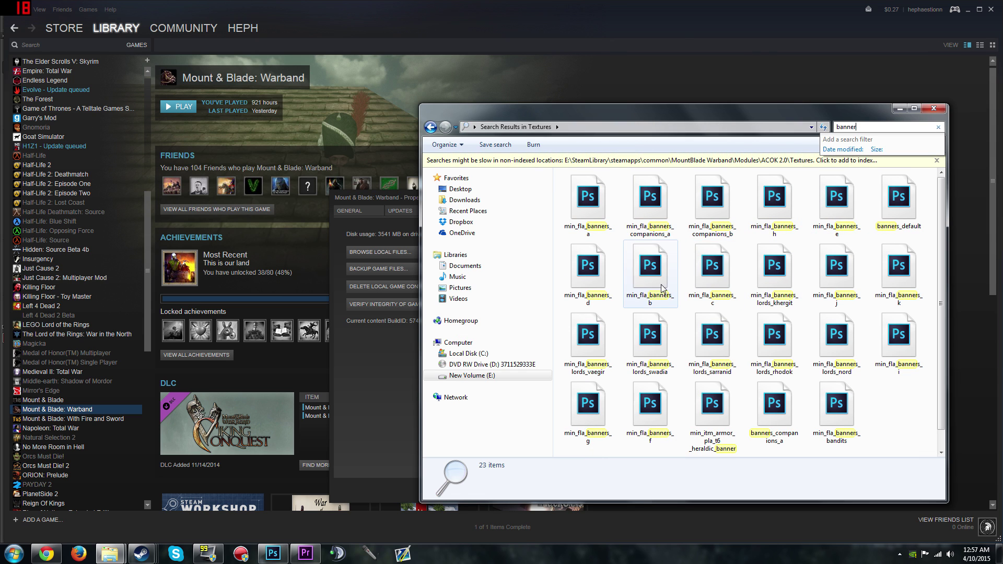
pyautogui.click(595, 311)
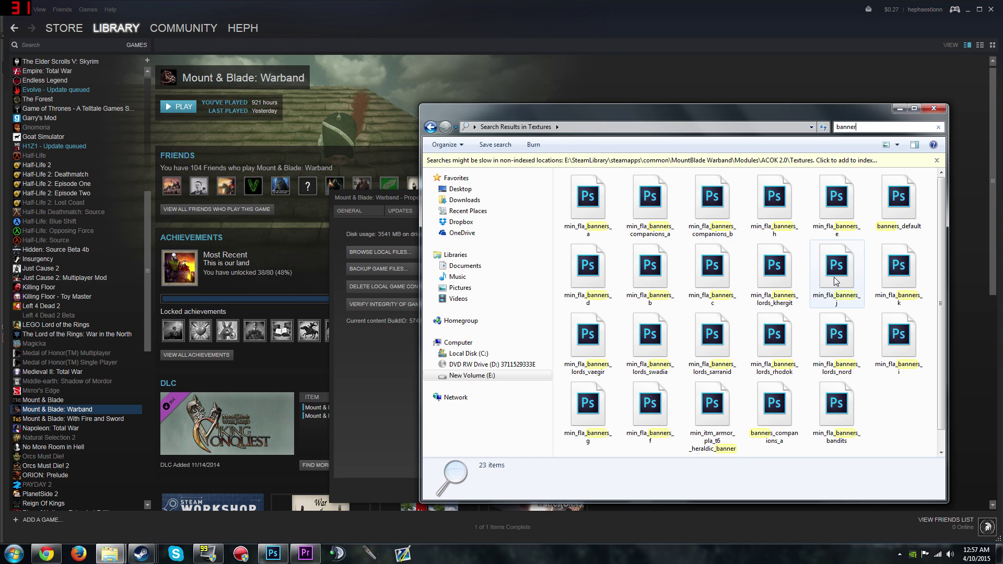
pyautogui.doubleClick(818, 339)
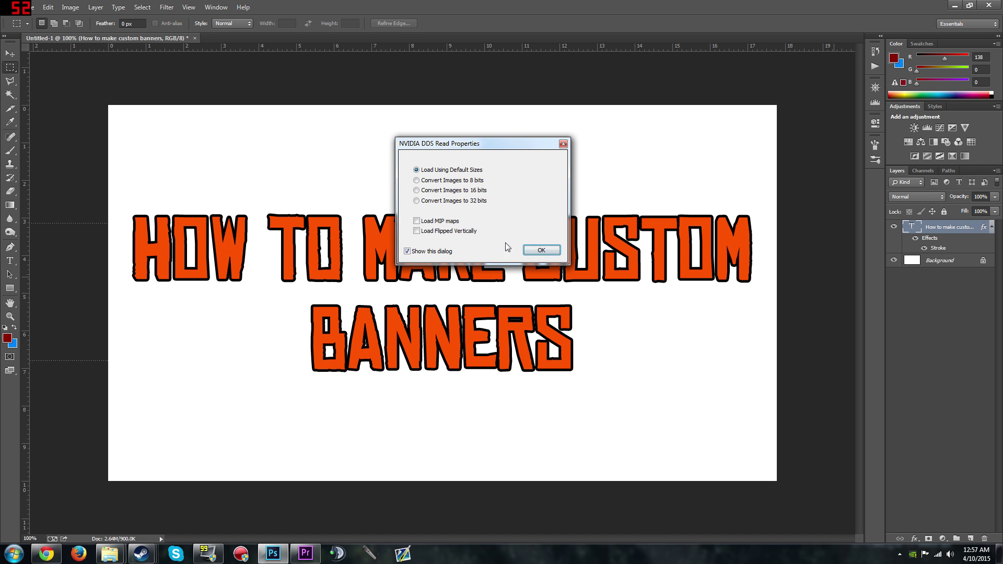
# Load min_fla_banners_j with default DDS options and close it, then do the same for min_fla_banners_b.
pyautogui.click(541, 252)
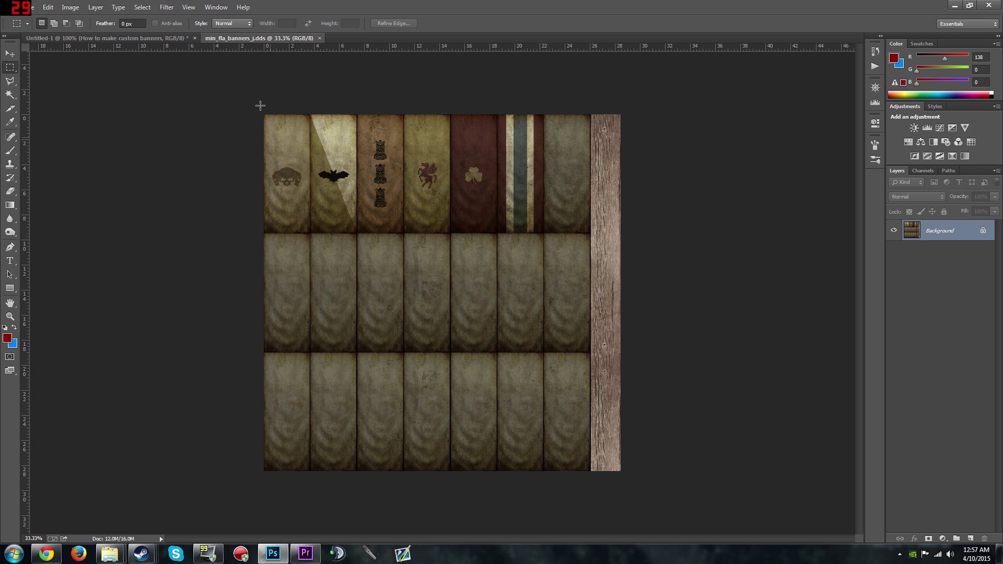
pyautogui.click(319, 38)
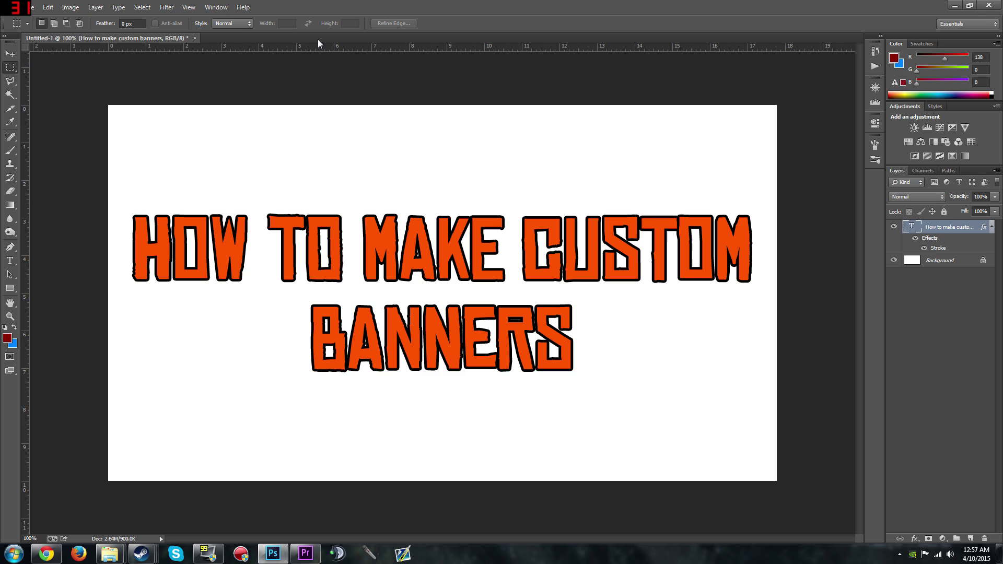
pyautogui.moveTo(110, 554)
pyautogui.click(182, 496)
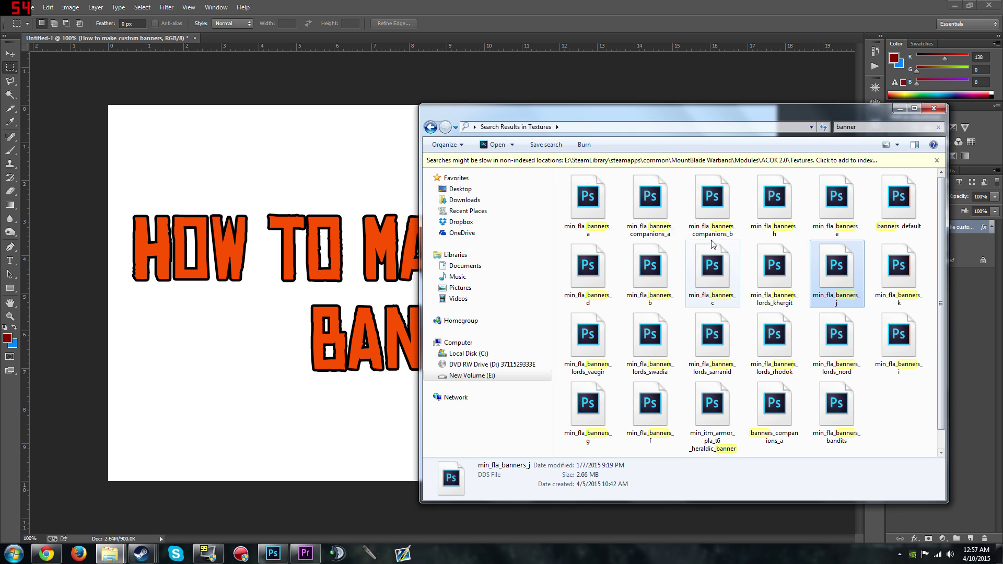
pyautogui.click(649, 273)
pyautogui.doubleClick(649, 274)
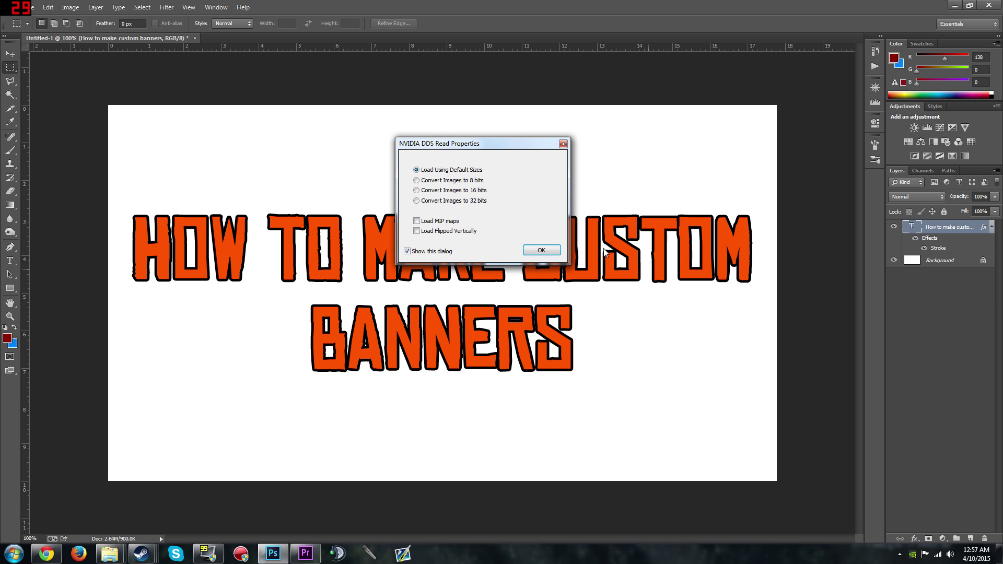
pyautogui.click(604, 249)
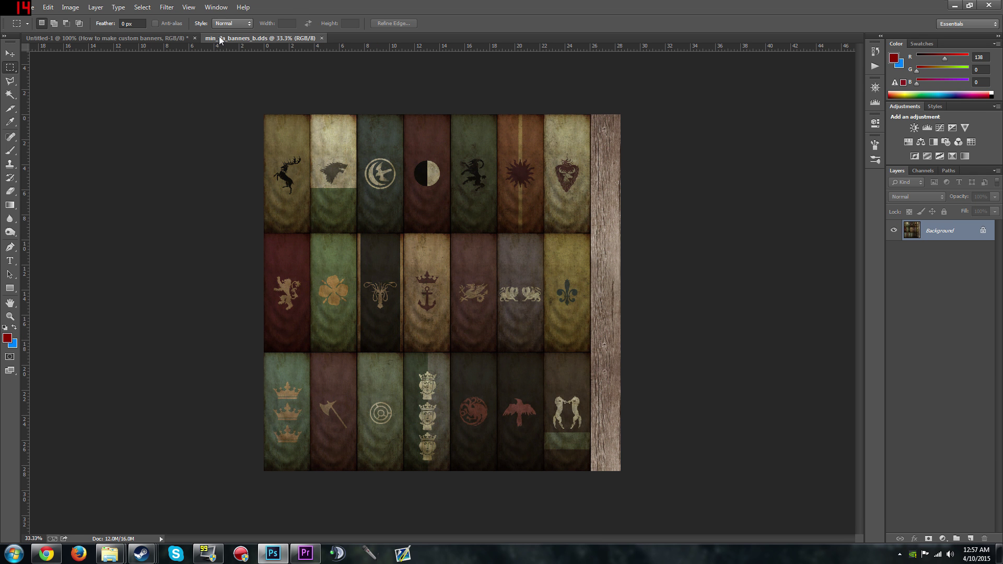
pyautogui.click(322, 38)
# Open min_fla_banners_d from the search results with the default DDS loading options.
pyautogui.moveTo(110, 554)
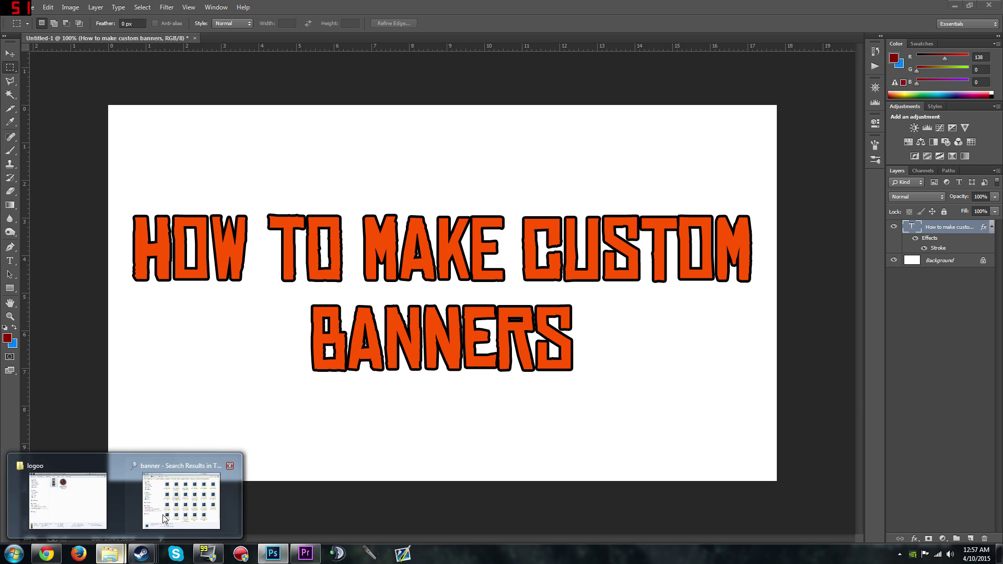
pyautogui.click(166, 513)
pyautogui.doubleClick(580, 272)
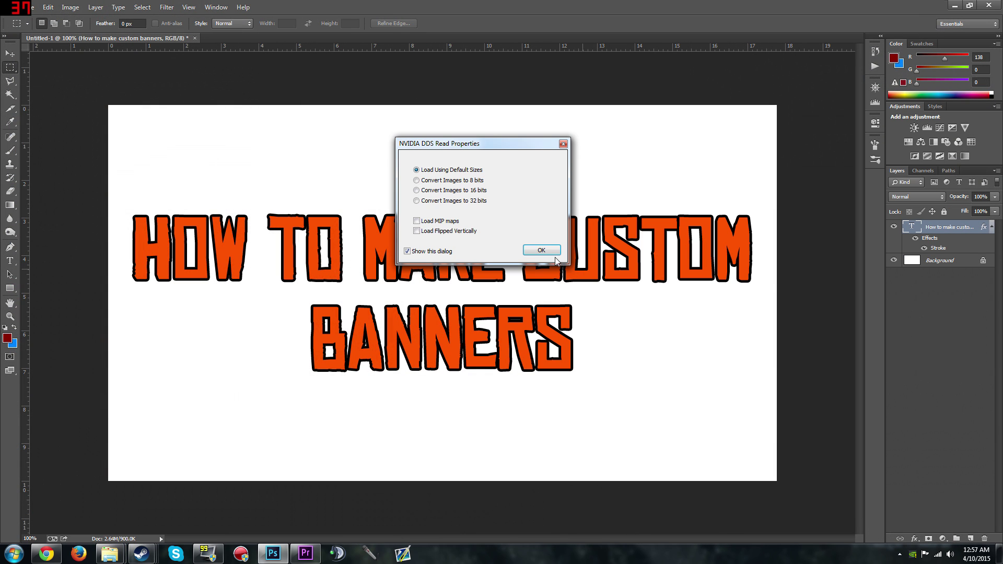
pyautogui.click(541, 251)
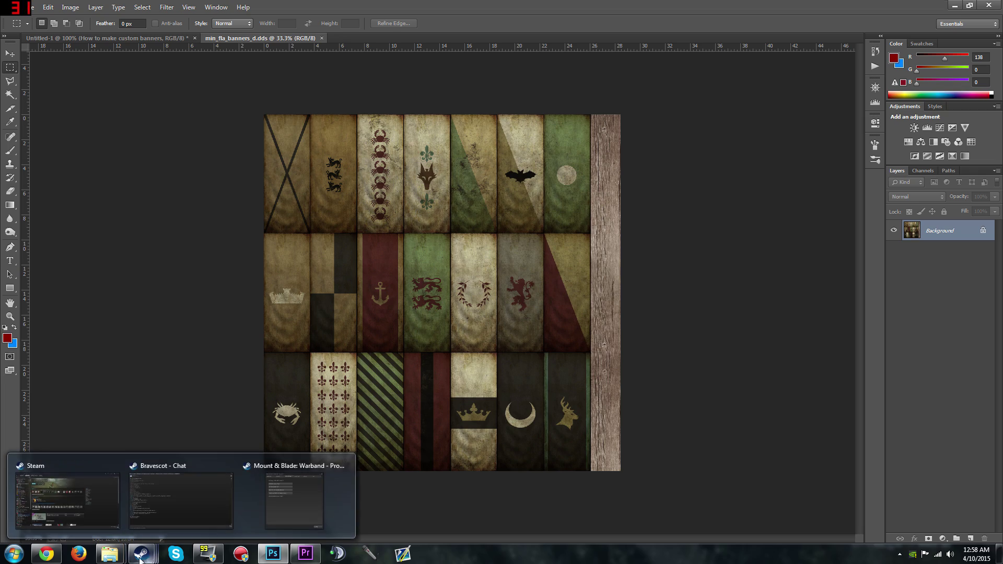
# Drag banner.jpg from the logoo folder onto the sheet and shift it into the fourth middle-row slot.
pyautogui.moveTo(110, 553)
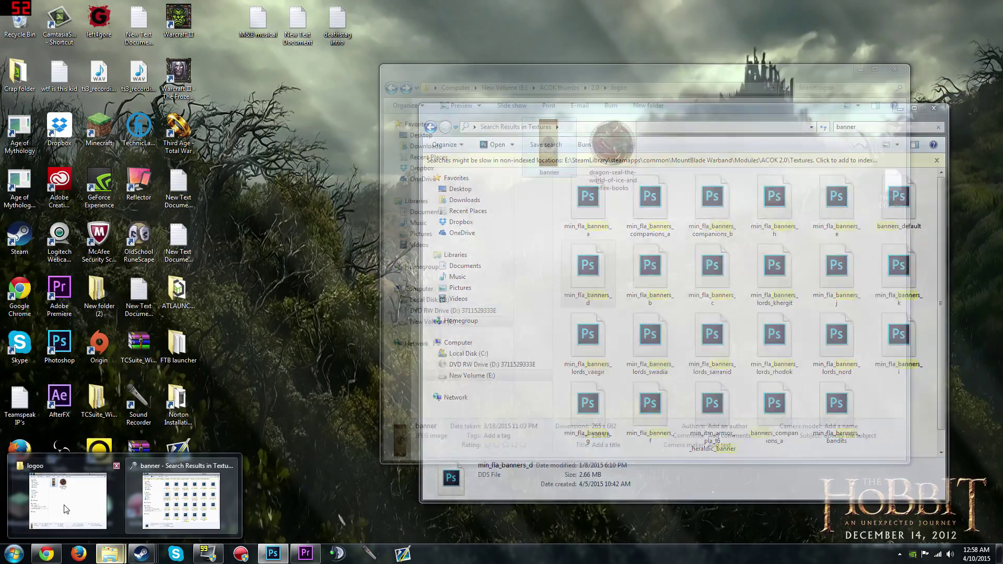
pyautogui.click(66, 509)
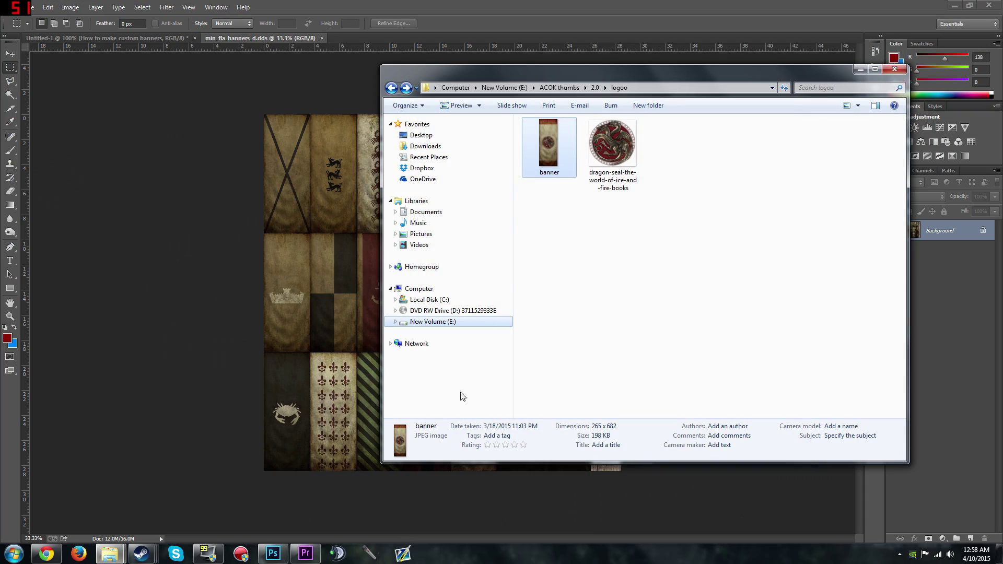
pyautogui.moveTo(558, 150); pyautogui.dragTo(370, 357)
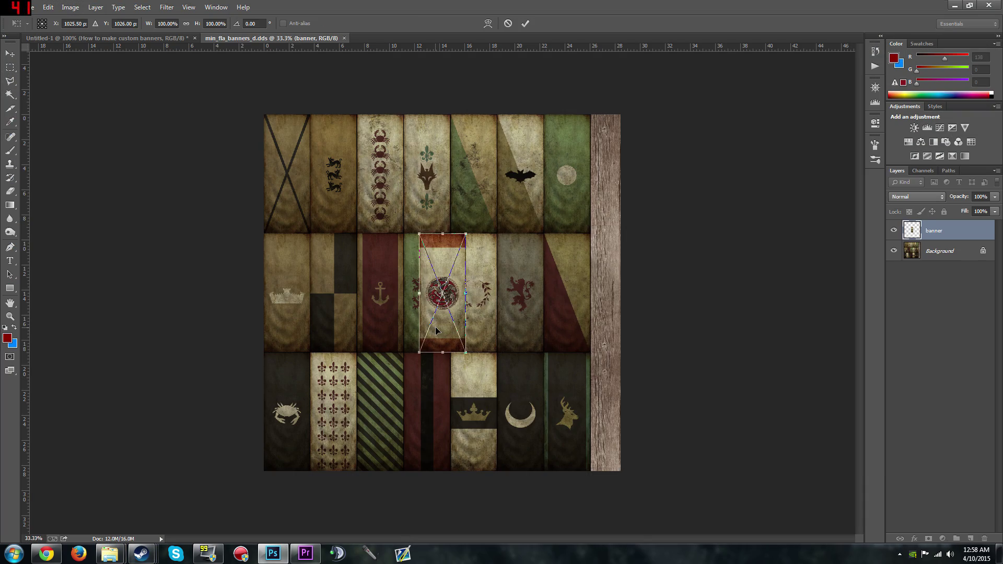
pyautogui.scroll(5, 432, 324)
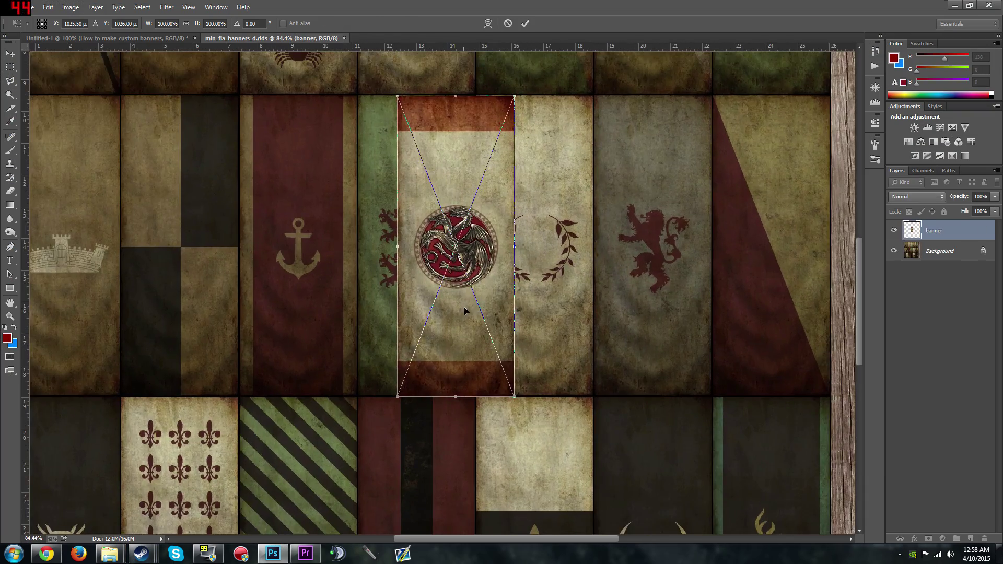
pyautogui.moveTo(464, 310); pyautogui.dragTo(425, 306)
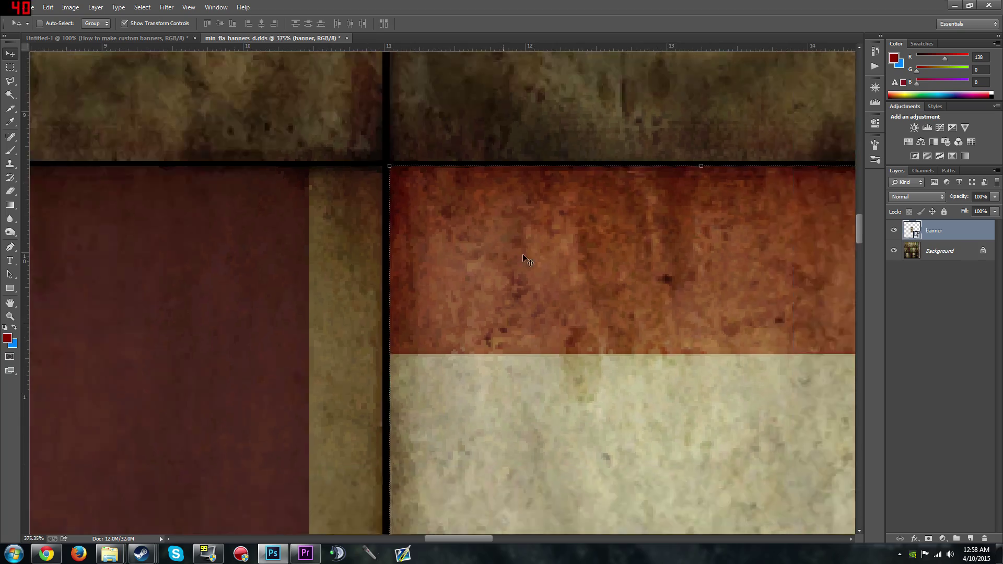
pyautogui.scroll(-2, 700, 436)
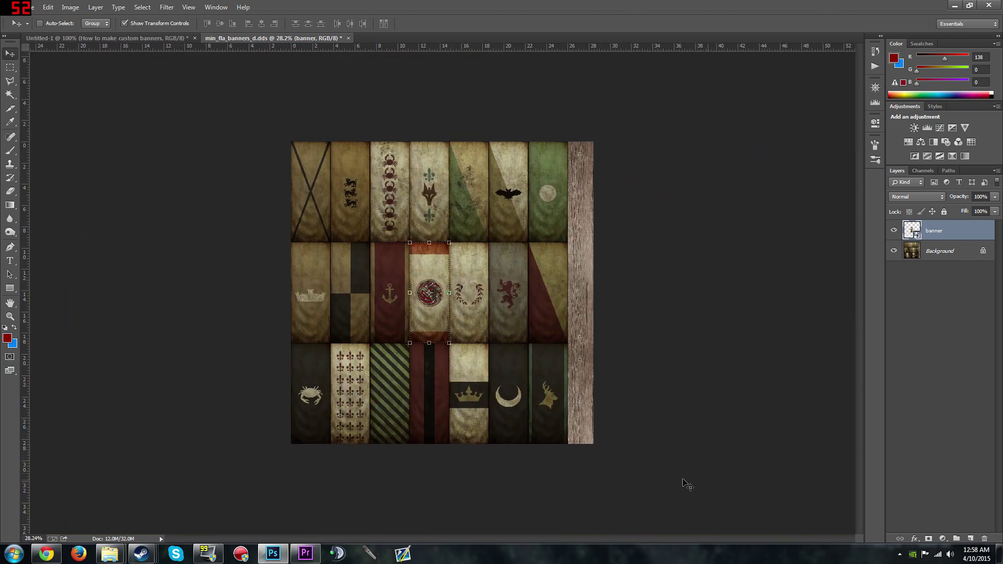
pyautogui.scroll(8, 685, 479)
pyautogui.scroll(4, 448, 404)
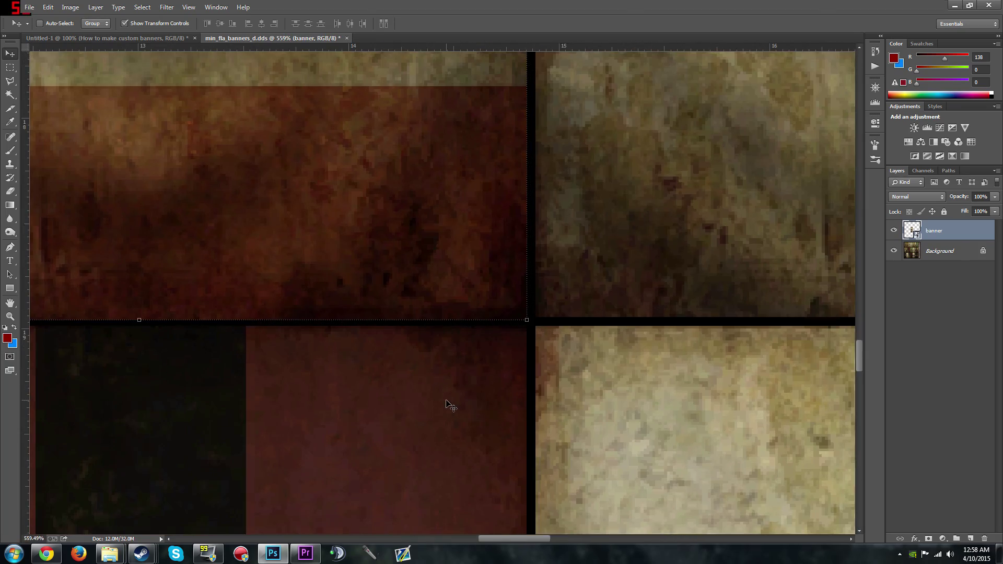
pyautogui.scroll(-9, 448, 403)
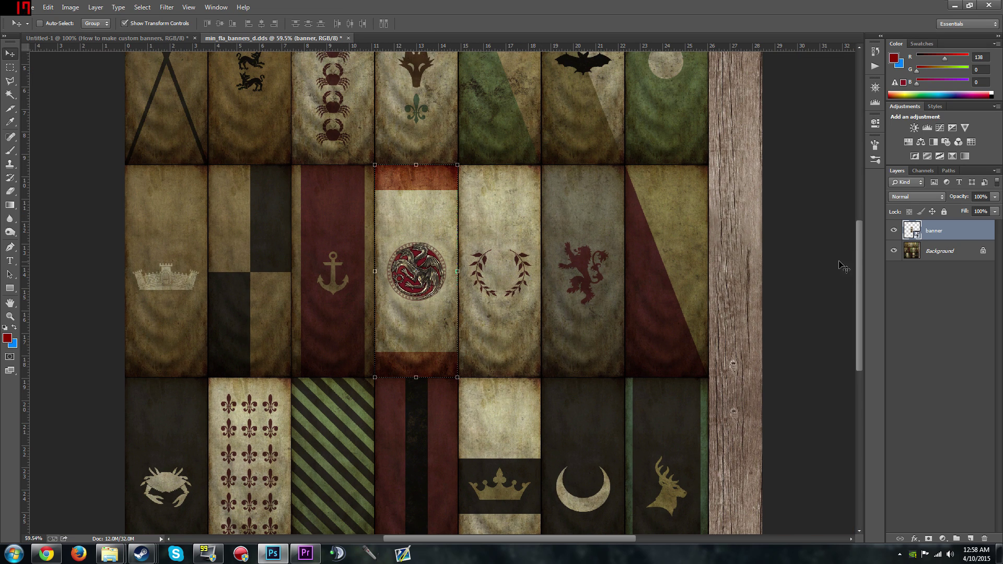
# Select both layers and hide the banner layer to compare against the original slot.
pyautogui.keyDown('shift'); pyautogui.click(939, 252); pyautogui.keyUp('shift')
pyautogui.rightClick(940, 252)
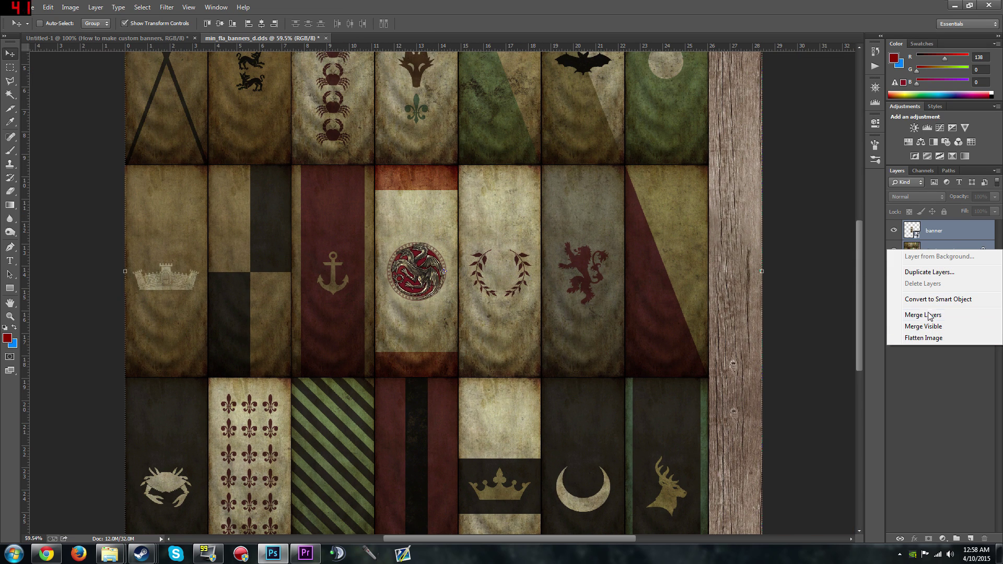
pyautogui.click(923, 396)
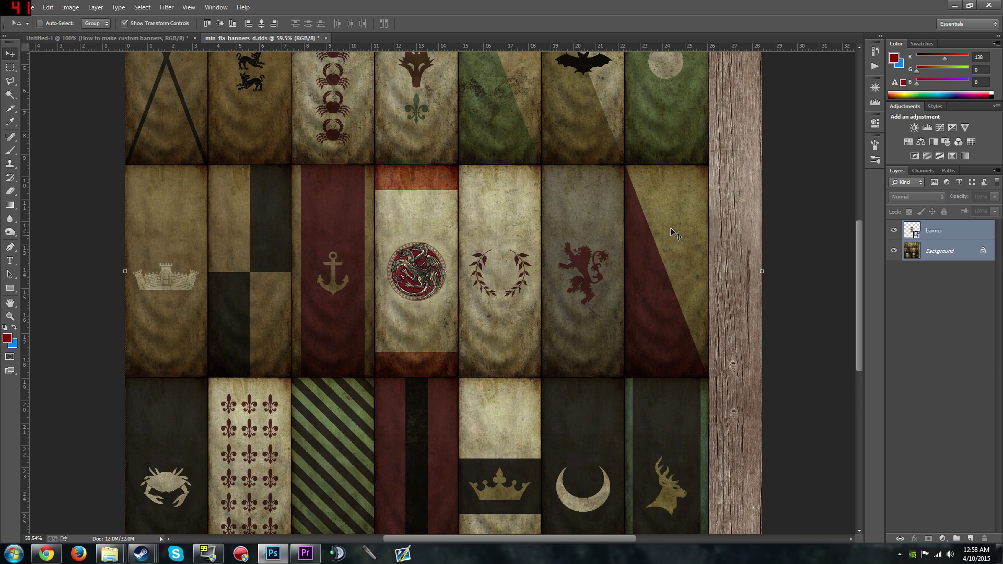
pyautogui.click(893, 231)
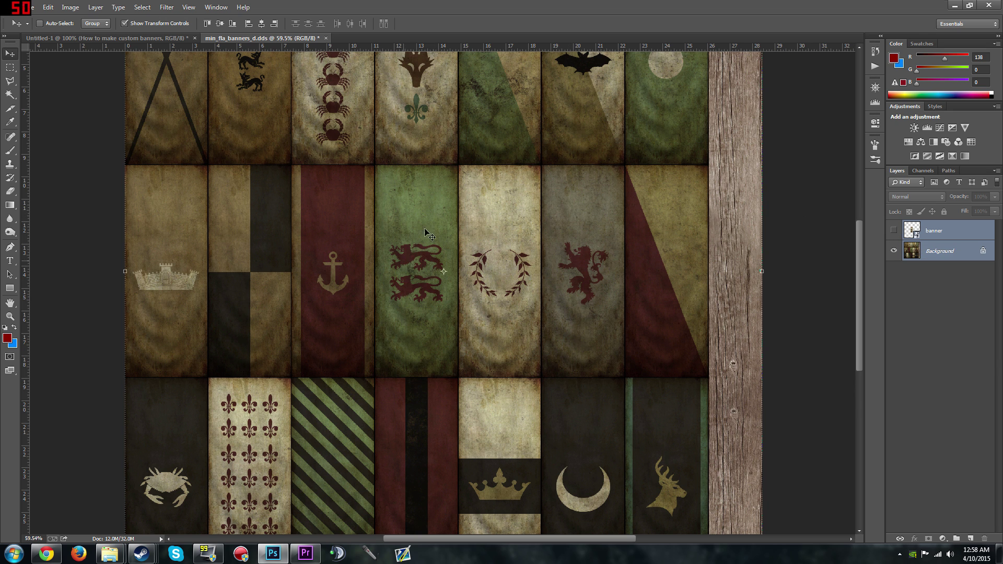
pyautogui.scroll(-3, 427, 342)
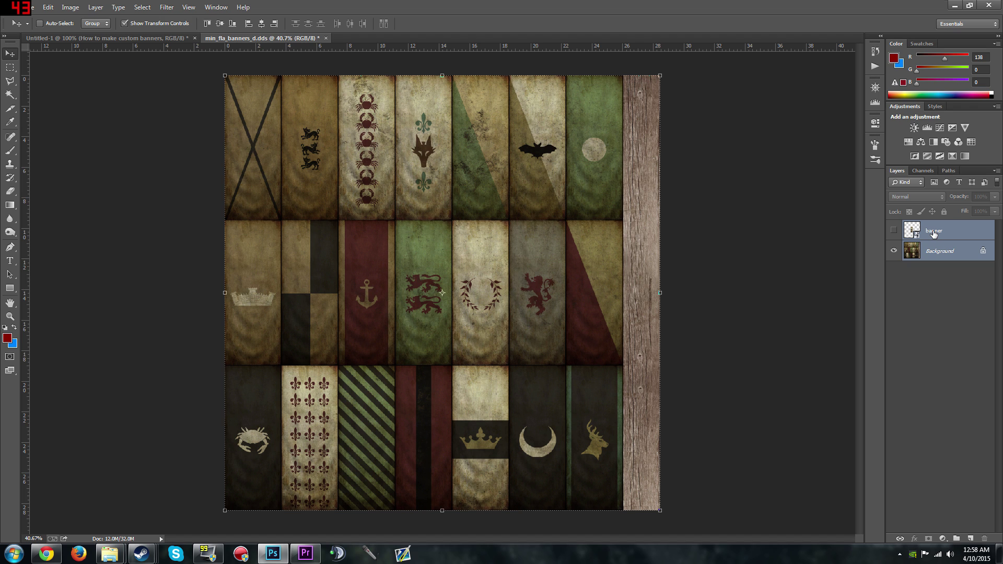
# Show the banner layer again and merge it into the Background layer.
pyautogui.click(892, 230)
pyautogui.rightClick(938, 250)
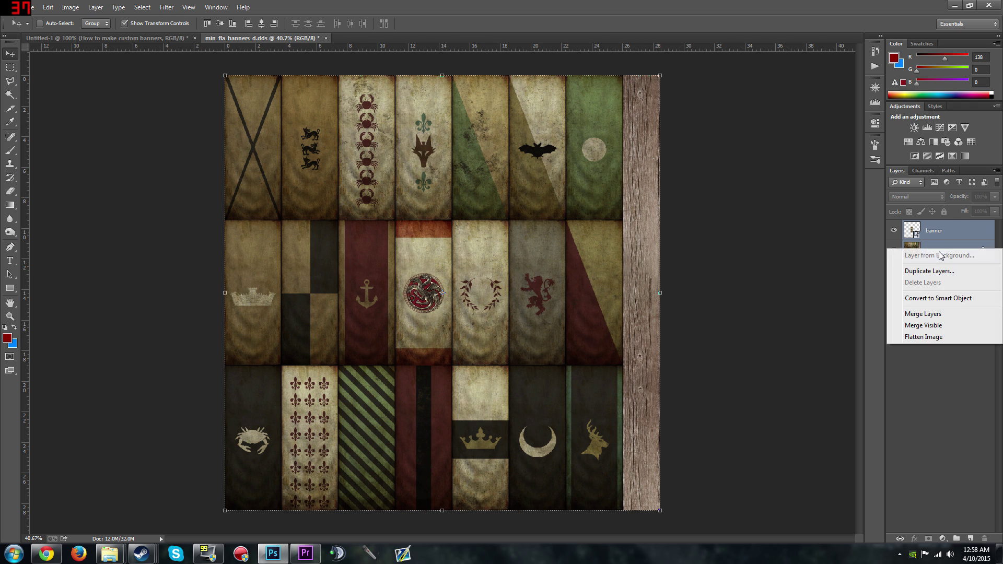
pyautogui.click(923, 313)
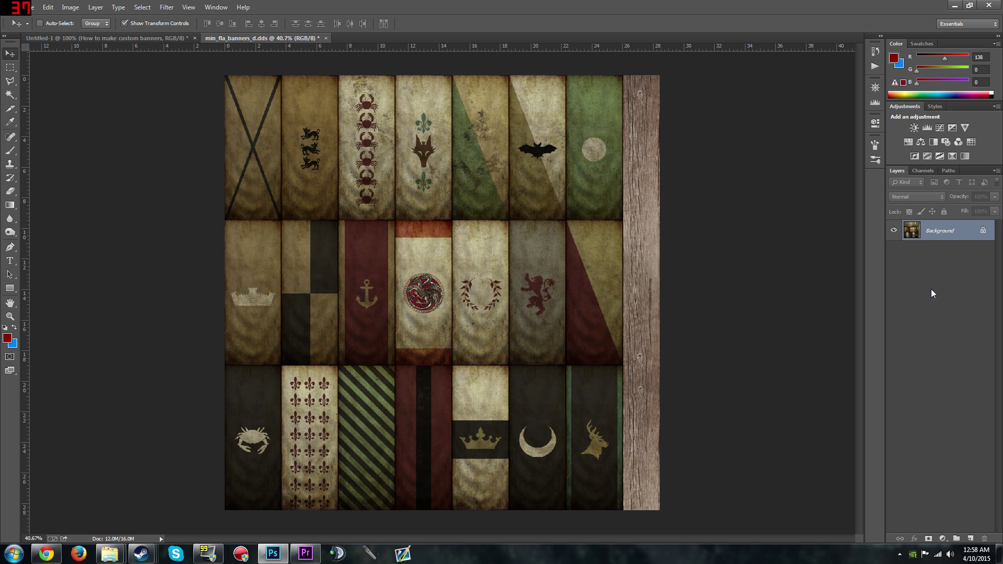
pyautogui.click(33, 9)
# Bring up the NVIDIA dds Format save dialog (DXT1), briefly checking the NVIDIA Texture Tools page.
pyautogui.click(63, 123)
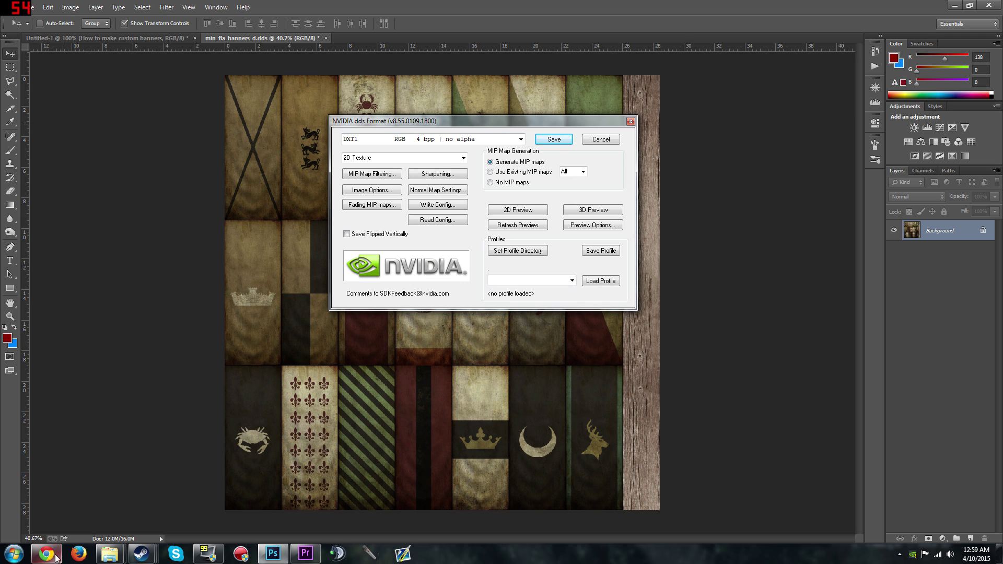
pyautogui.click(56, 557)
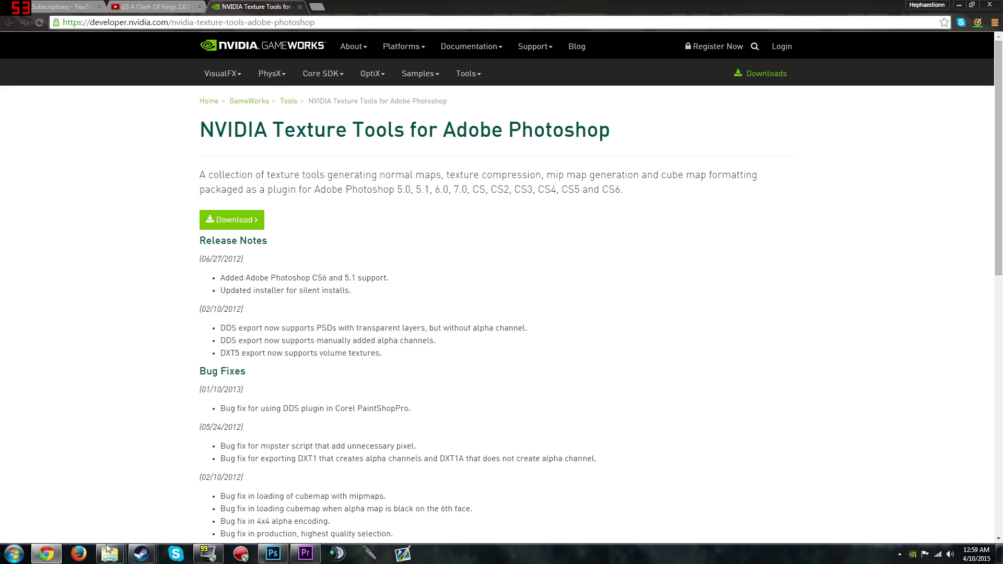
pyautogui.click(46, 554)
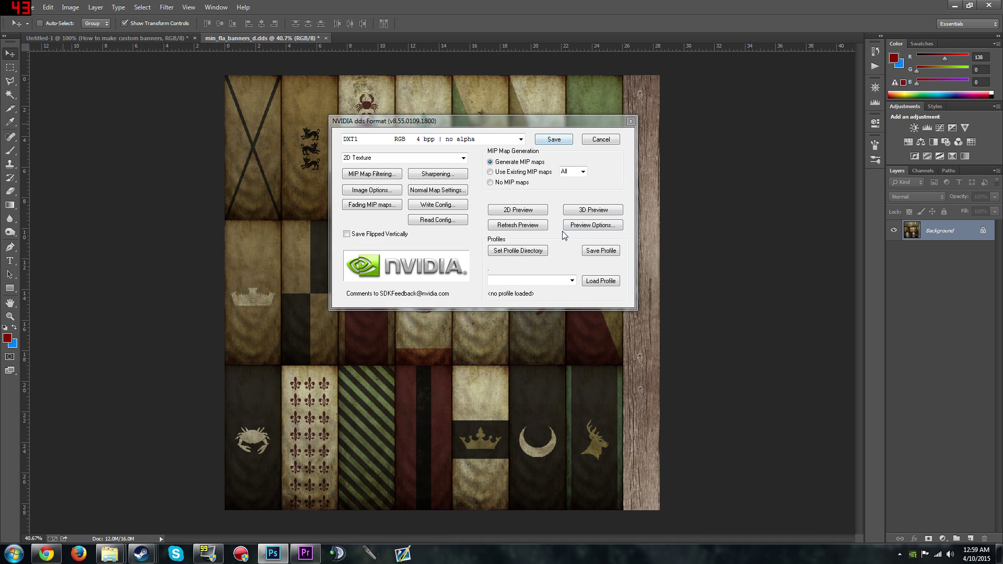
# Cancel the DDS save and close min_fla_banners_d without saving changes.
pyautogui.click(630, 122)
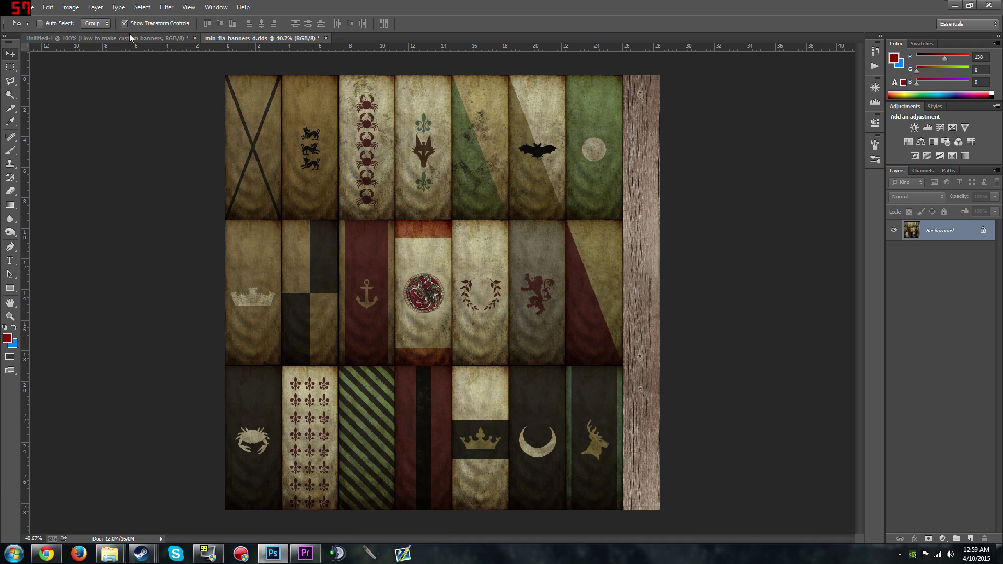
pyautogui.click(325, 38)
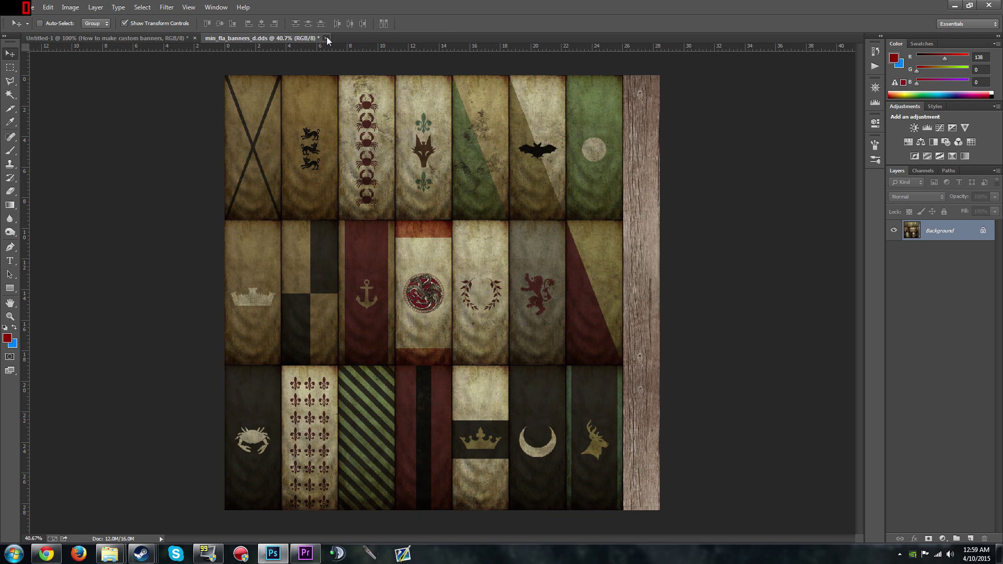
pyautogui.click(527, 204)
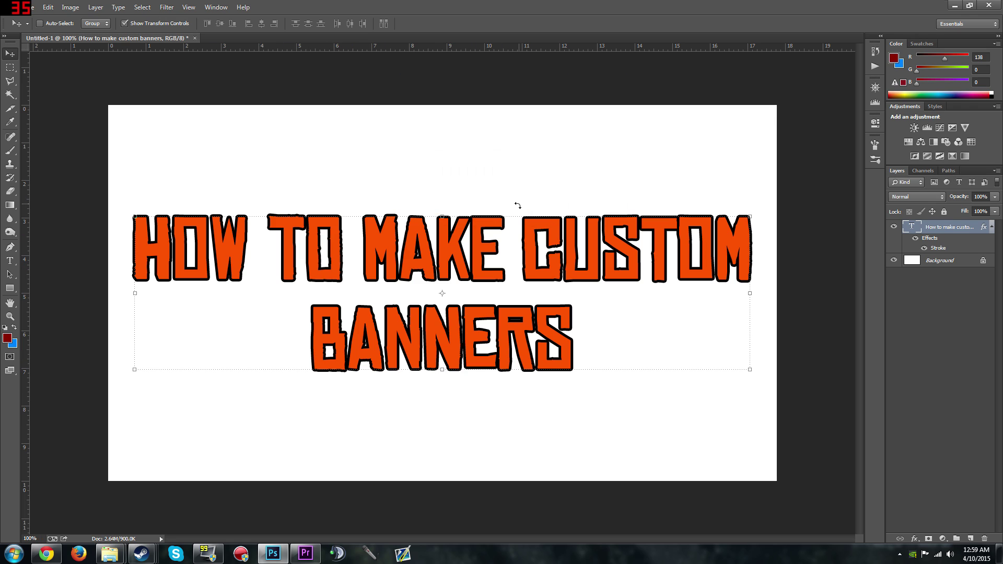
pyautogui.moveTo(110, 555)
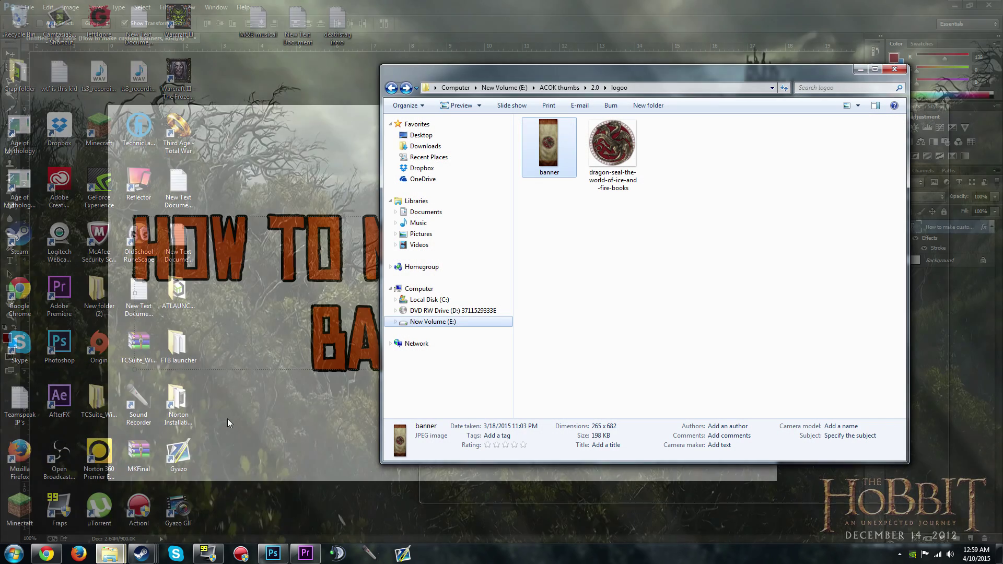
pyautogui.click(219, 446)
pyautogui.rightClick(97, 553)
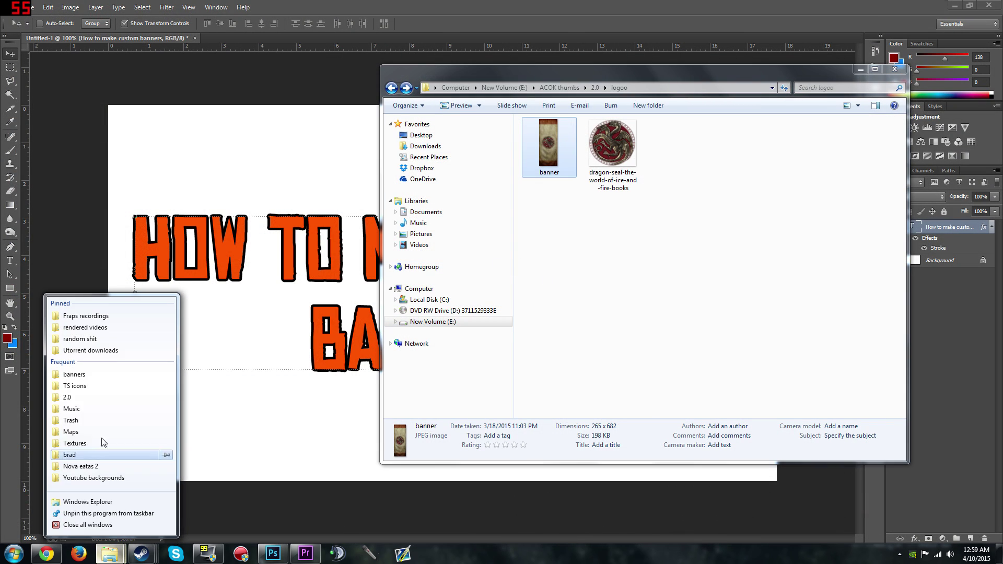
pyautogui.click(74, 382)
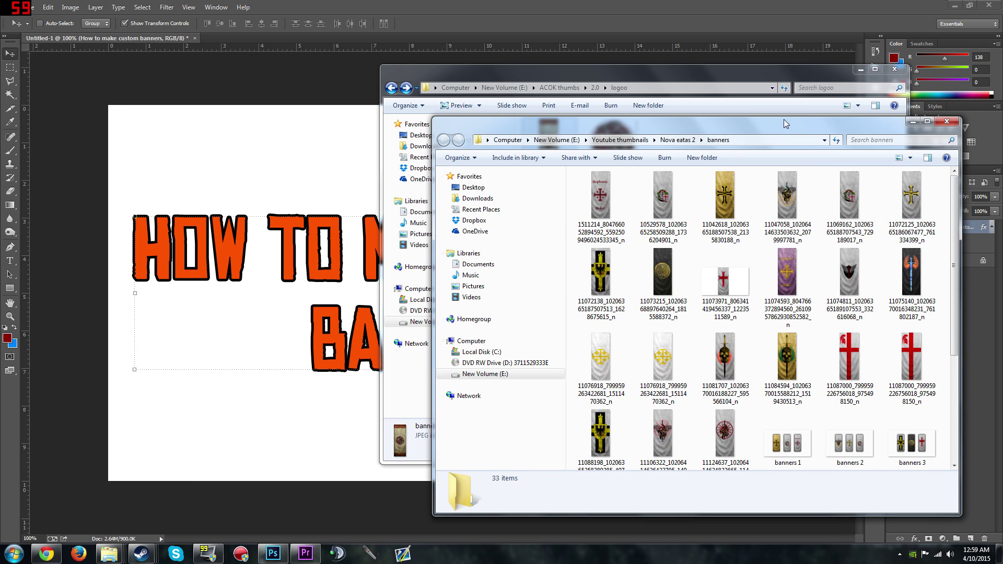
pyautogui.moveTo(784, 120); pyautogui.dragTo(756, 81)
pyautogui.scroll(-3, 889, 323)
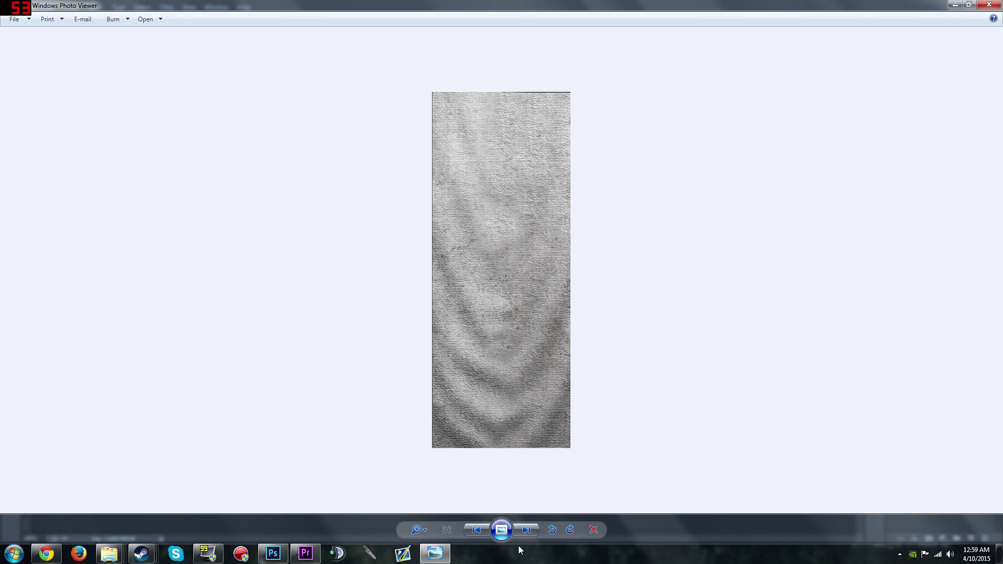
pyautogui.click(526, 530)
pyautogui.click(526, 530)
pyautogui.click(989, 4)
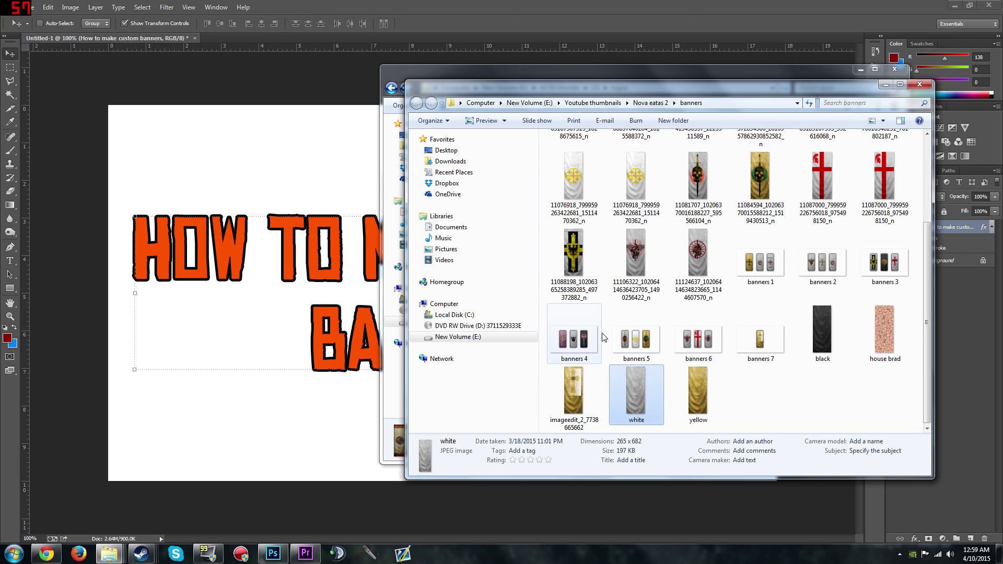
pyautogui.scroll(3, 600, 338)
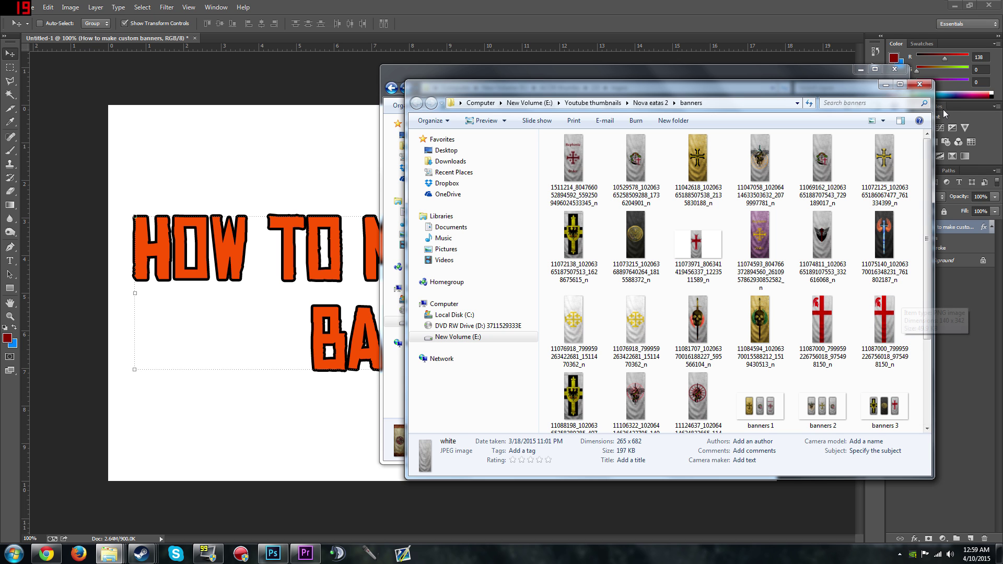
pyautogui.click(919, 84)
# Close the logoo Explorer window.
pyautogui.click(897, 71)
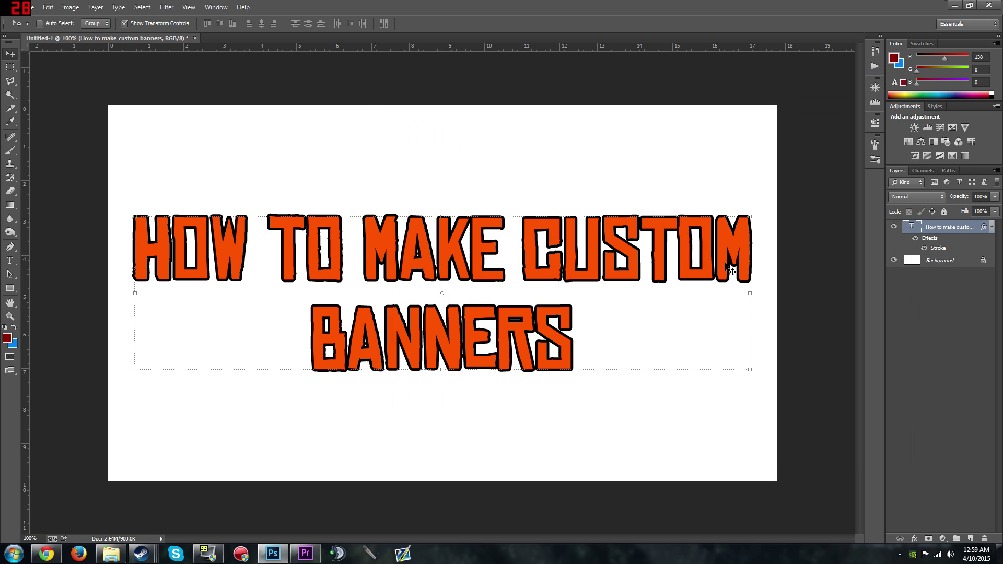